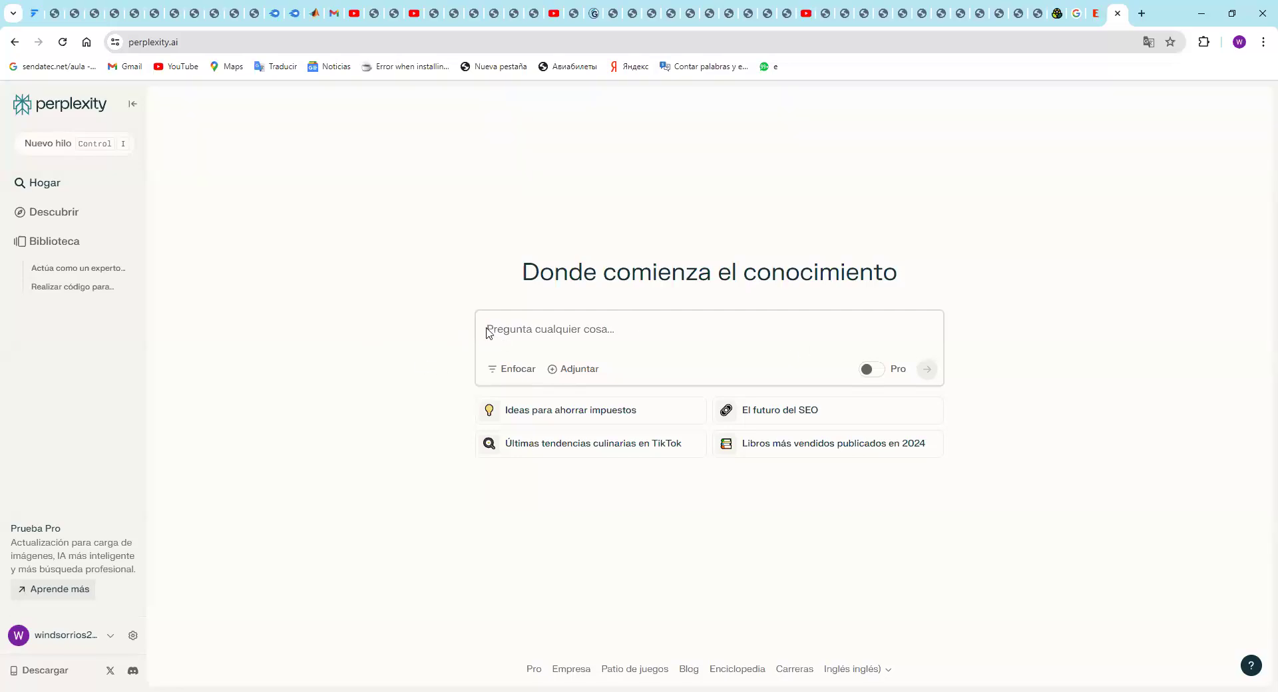
Paste the research-title prompt template into the question box and replace its academic field placeholder with "cultura tributaria", joining the following line
right_click(487, 329)
left_click(518, 459)
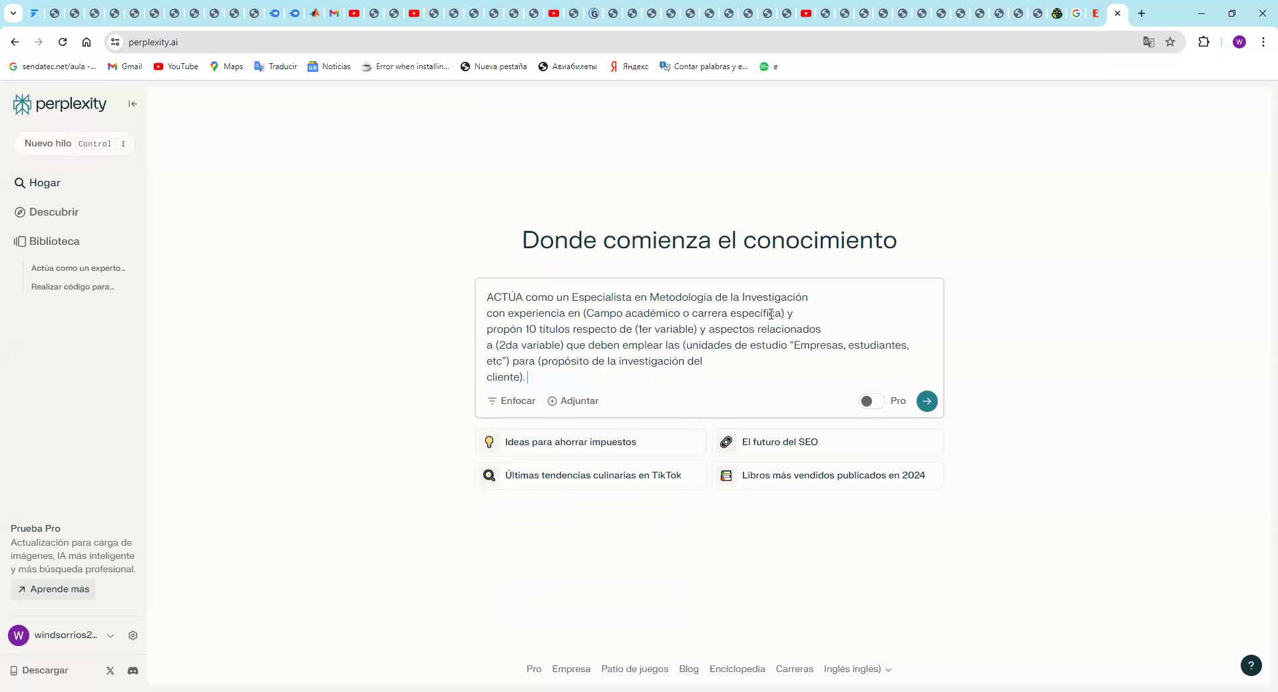
left_click_drag(583, 313, 788, 315)
key("BackSpace")
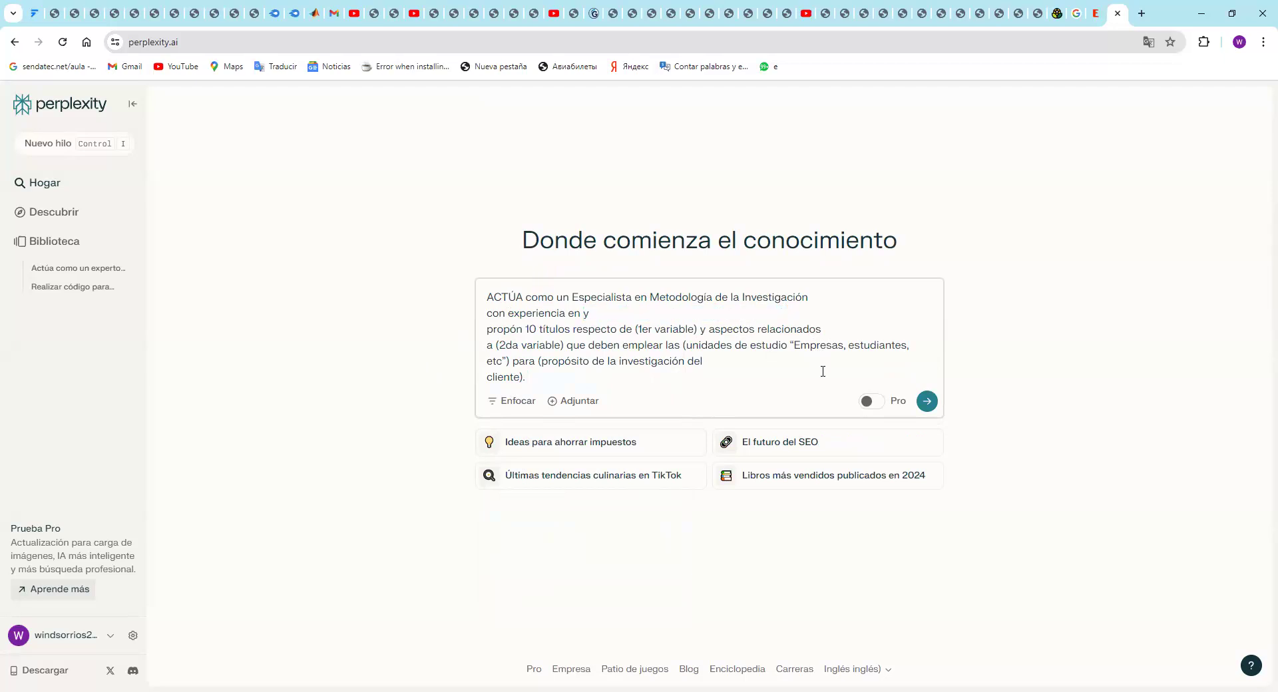
type("en")
key("BackSpace")
type("cultura tribur")
key("BackSpace")
type("taria")
key("Delete")
type("y")
key("Delete")
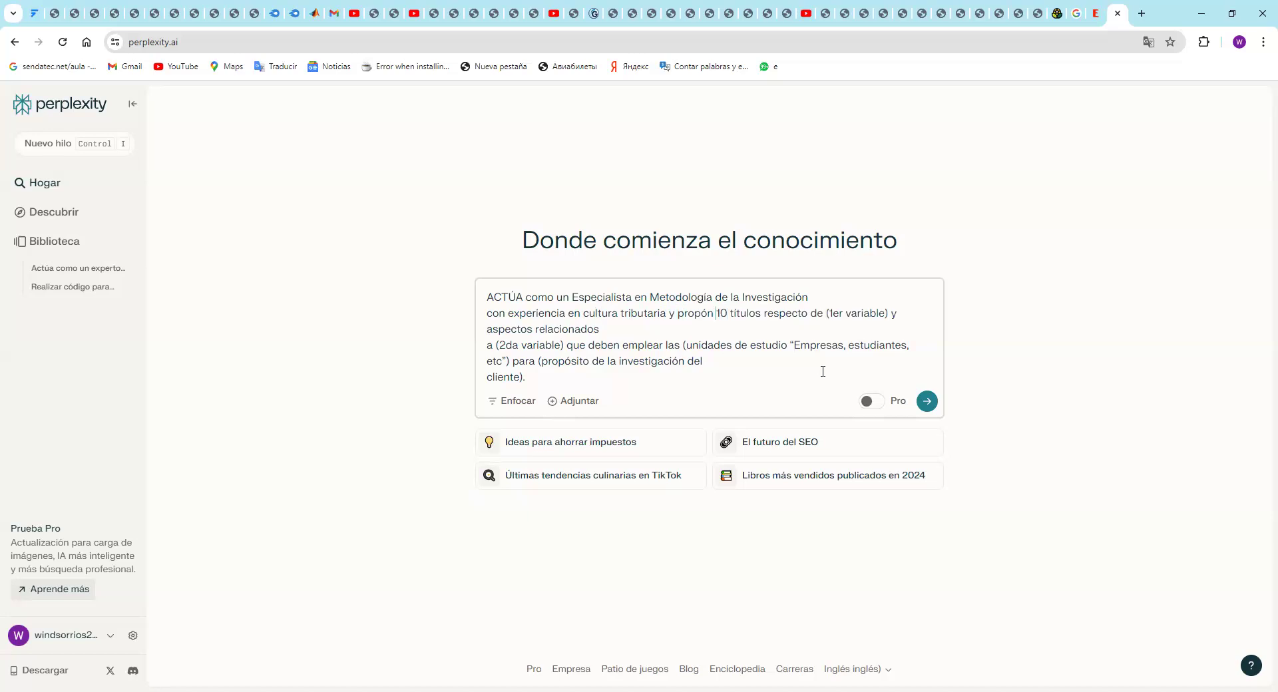
Set the number of titles requested in the prompt to 5
key("Delete")
type("5")
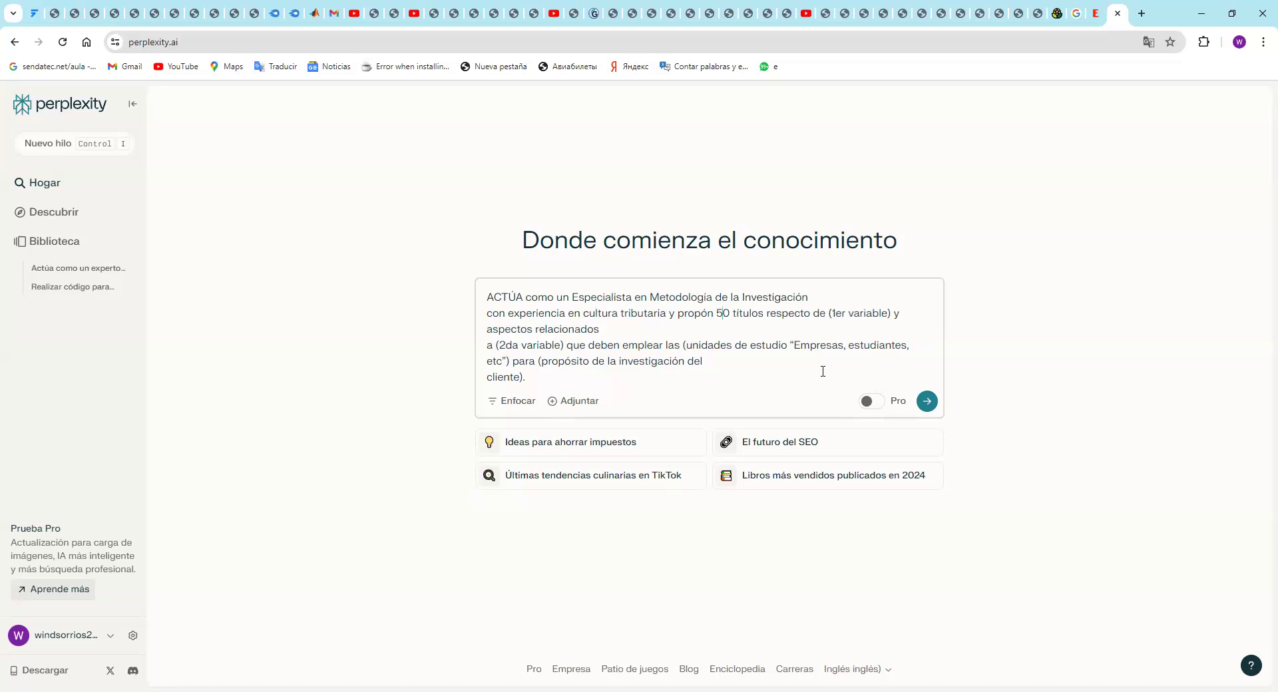
key("Delete")
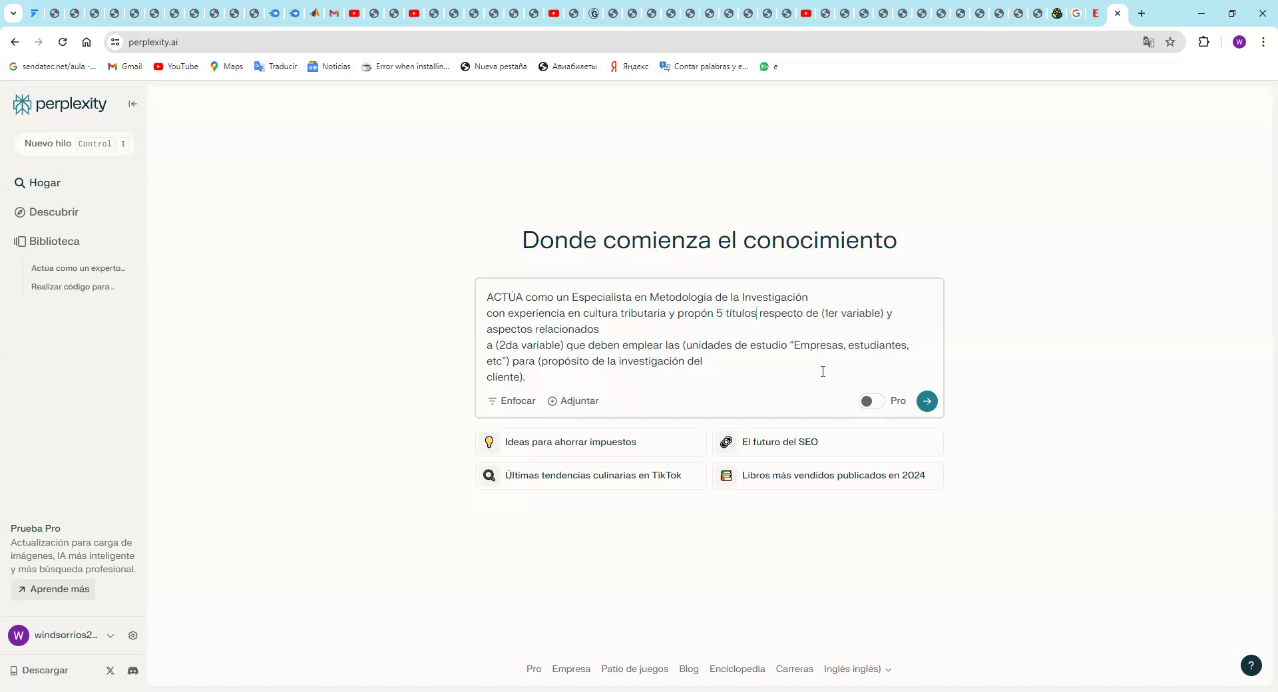
Replace the "(1er variable) y" placeholder text in the prompt with "cultura tributaria"
key("Right")
key("Right")
key("Right")
key("Right")
type("cultura tributaria")
key("Delete")
key("Delete")
key("Delete")
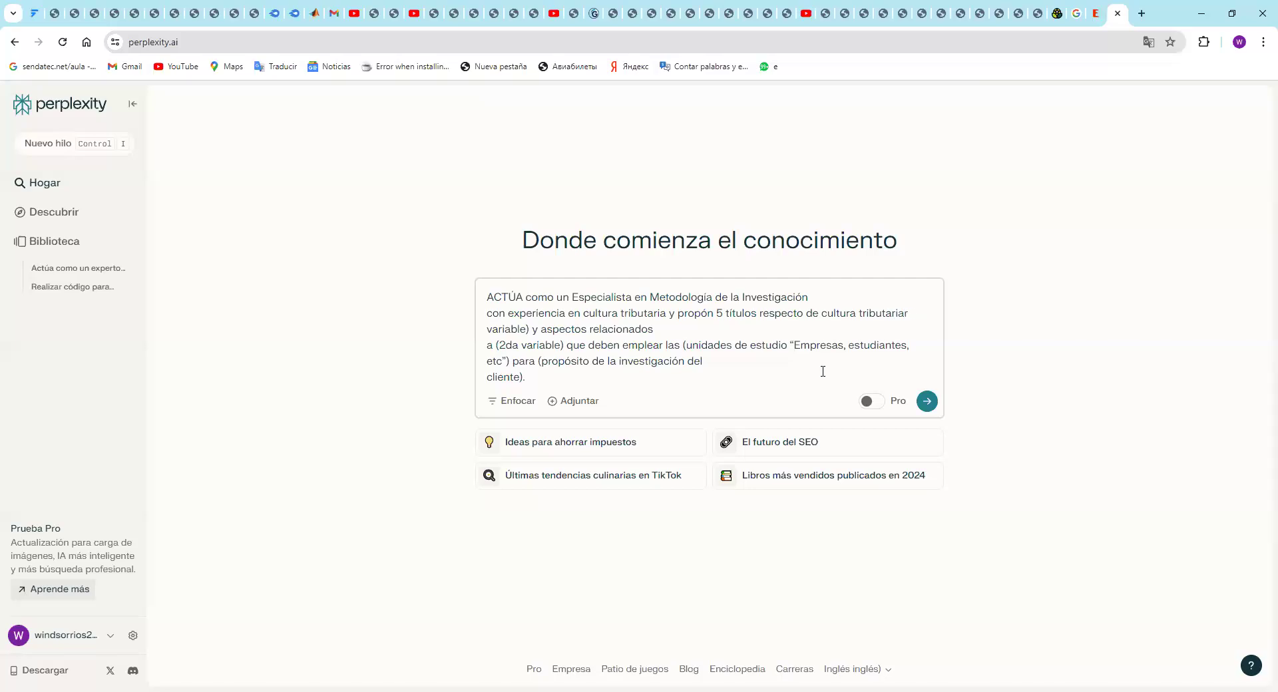
key("Delete")
key("Delete")
key("Delete")
key("Delete")
key("Delete")
key("Delete")
key("Delete")
key("Delete")
key("Delete")
key("Delete")
key("Delete")
key("Delete")
Add "y su impacto en la recaudacion de impuestos por bienes inmuebles" after "cultura tributaria" in the requested topic
type("y su impacto")
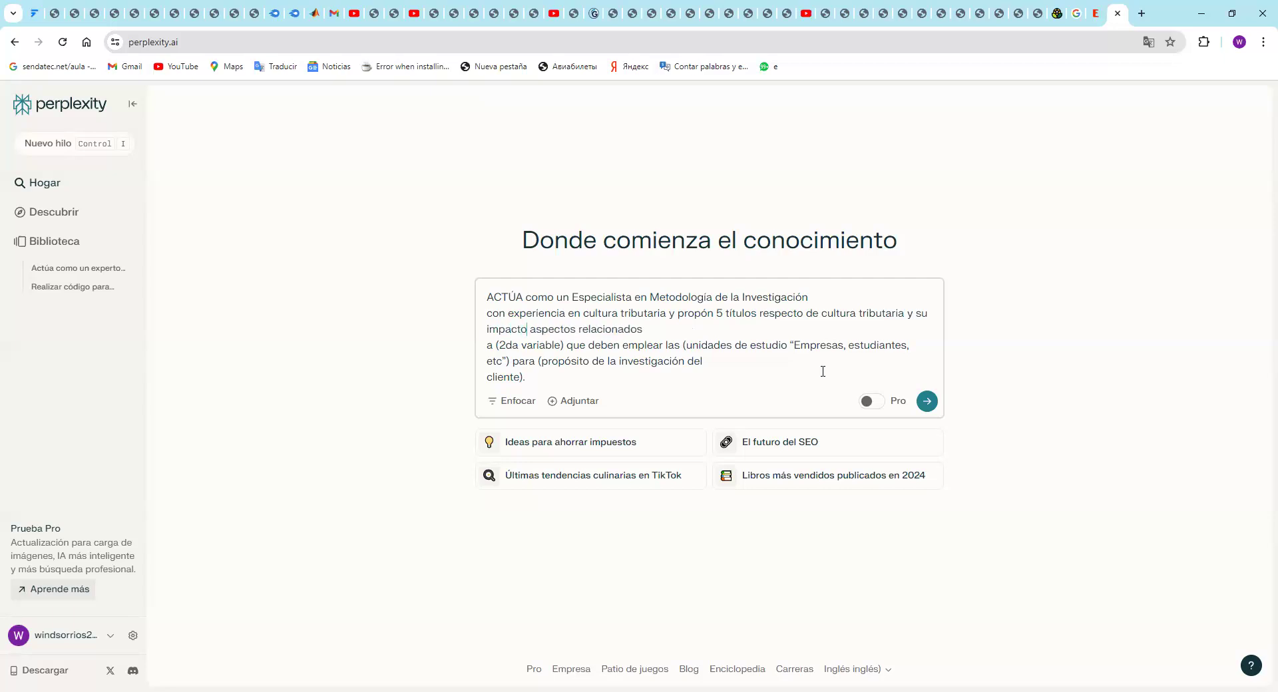
type(" en la recaudacion de")
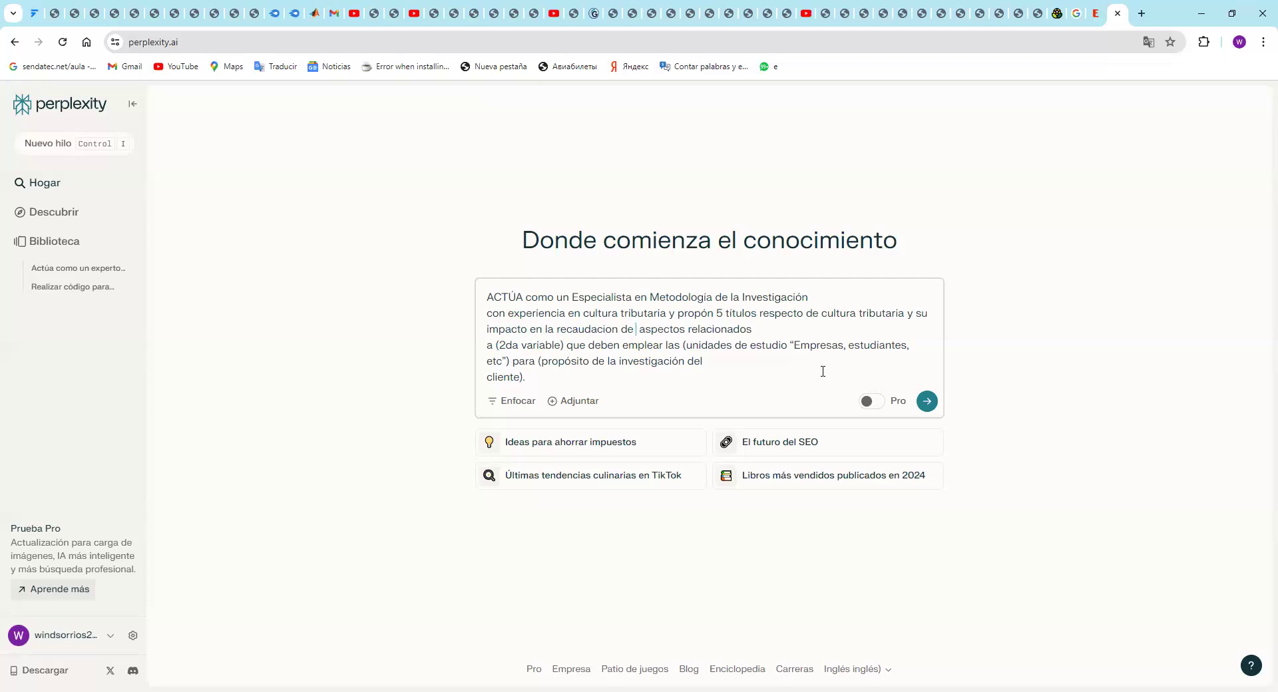
type("impuestos por")
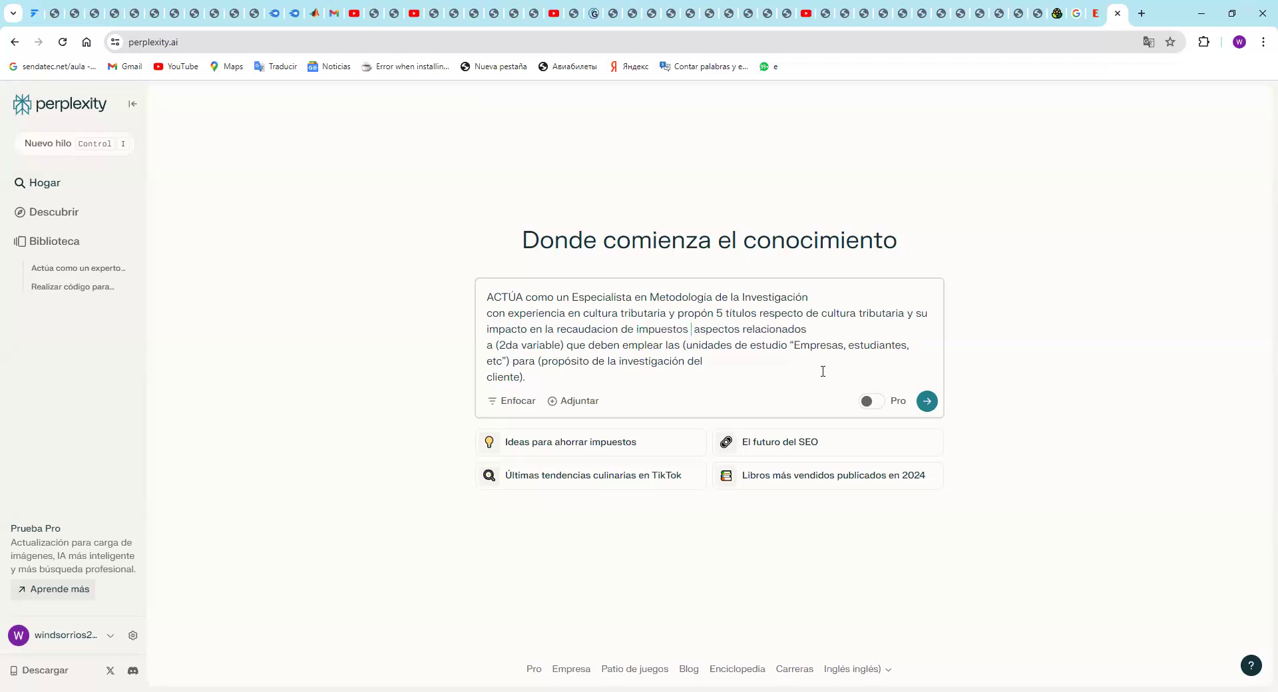
type(" bienes")
type(" inmuebles")
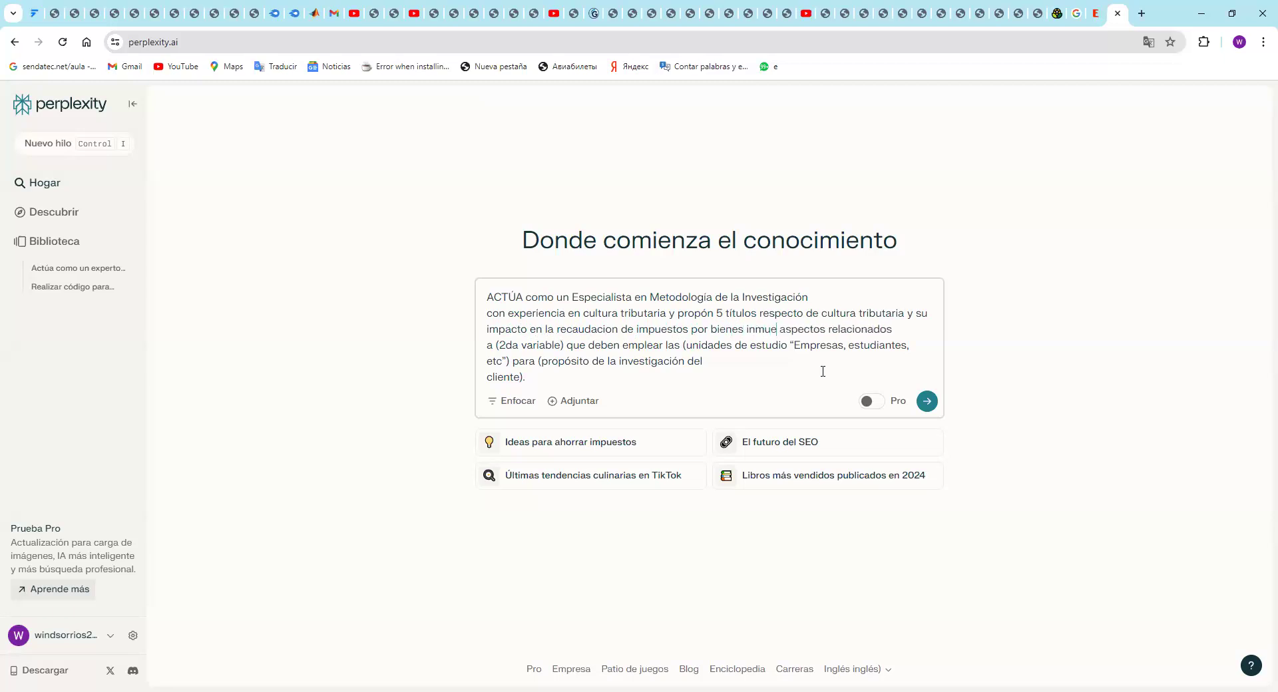
Replace "aspectos relacionados" in the prompt with "en el municipio de La Paz"
key("Delete")
key("Delete")
key("Delete")
key("Delete")
key("Delete")
key("Delete")
key("Delete")
key("Delete")
key("Delete")
key("Delete")
key("Delete")
key("Delete")
key("Delete")
key("Delete")
key("Delete")
key("Delete")
key("Delete")
key("Delete")
key("Delete")
key("Delete")
key("Delete")
key("Delete")
type("e")
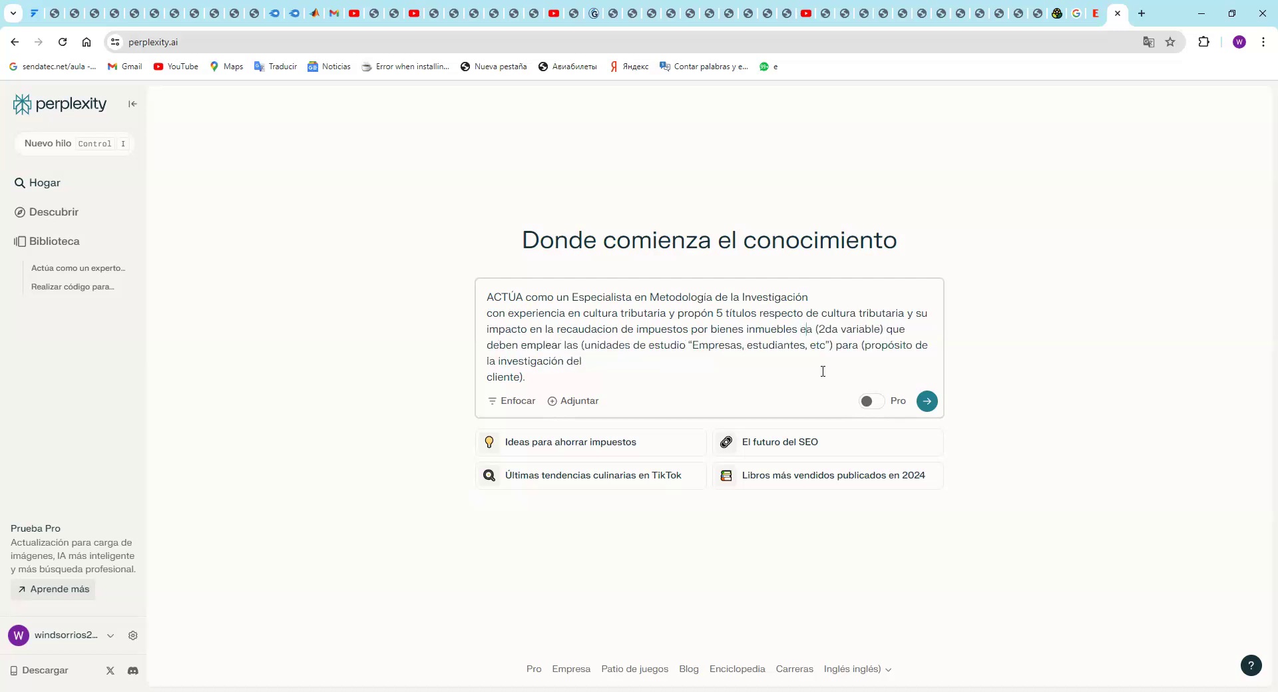
type("n el muchi")
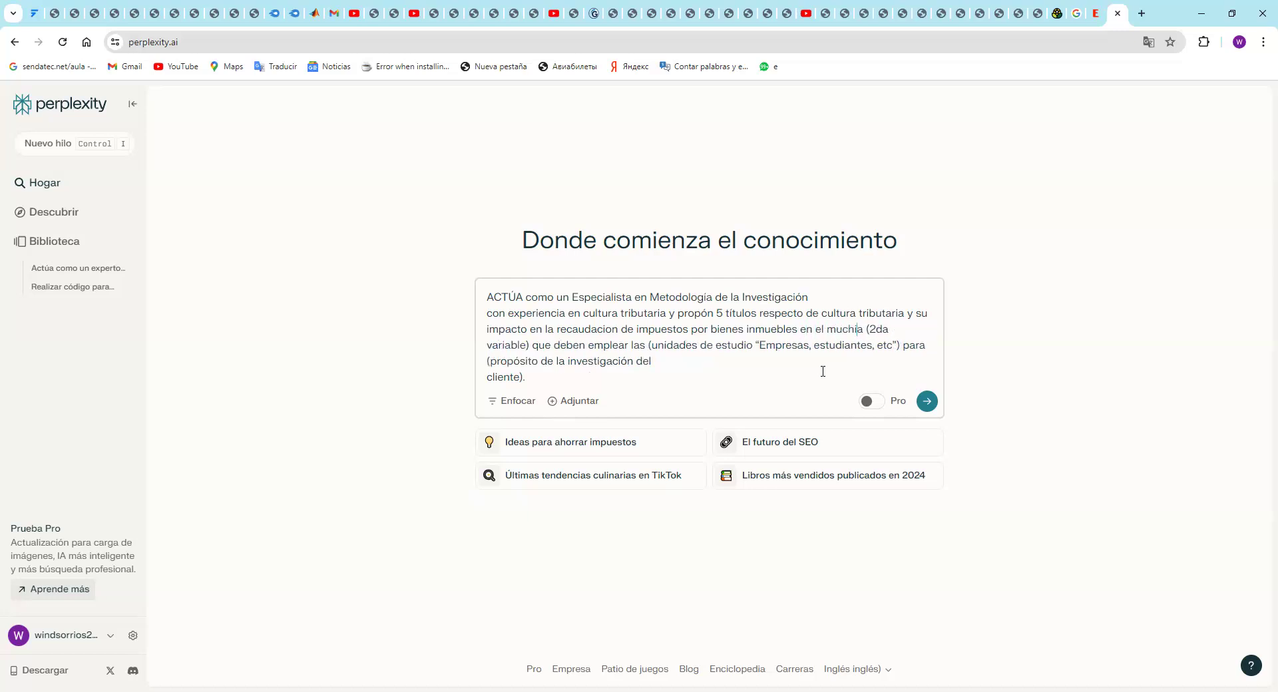
key("BackSpace")
key("BackSpace")
key("BackSpace")
type("nicipio de La Paz")
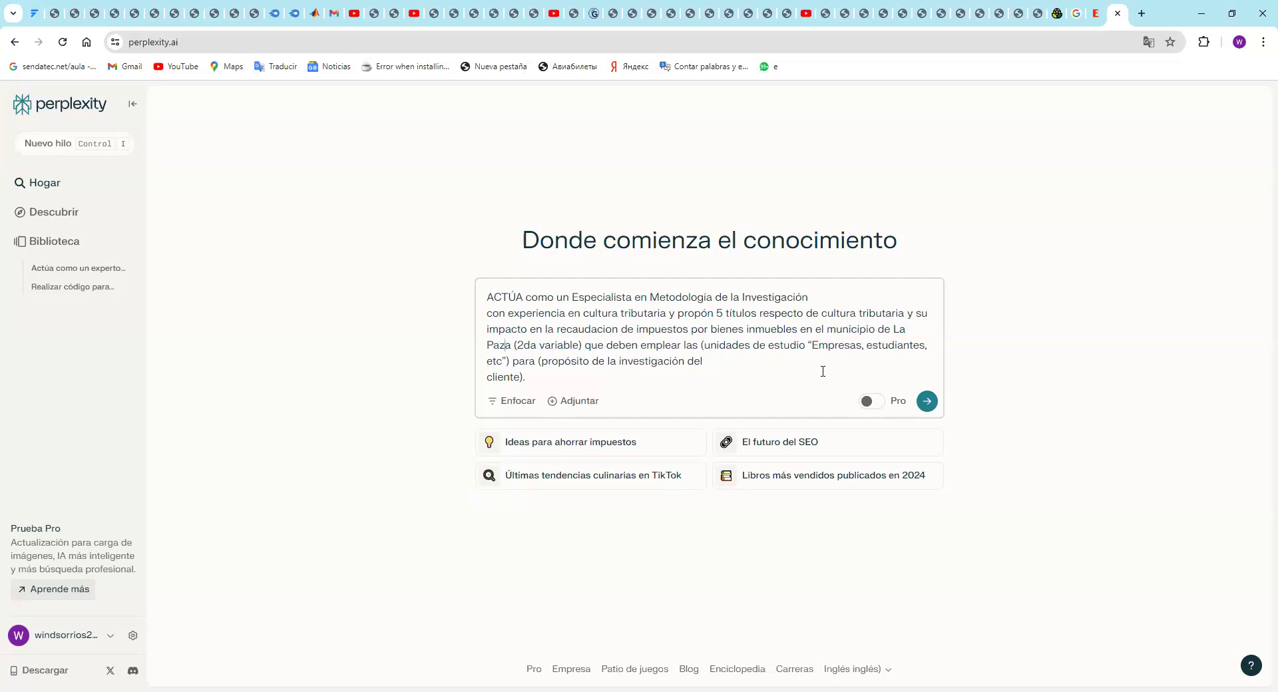
Delete the leftover template text after "La Paz", end the sentence with a period, and remove the line break after "Investigación"
key("shift+Down")
key("shift+Down")
key("shift+End")
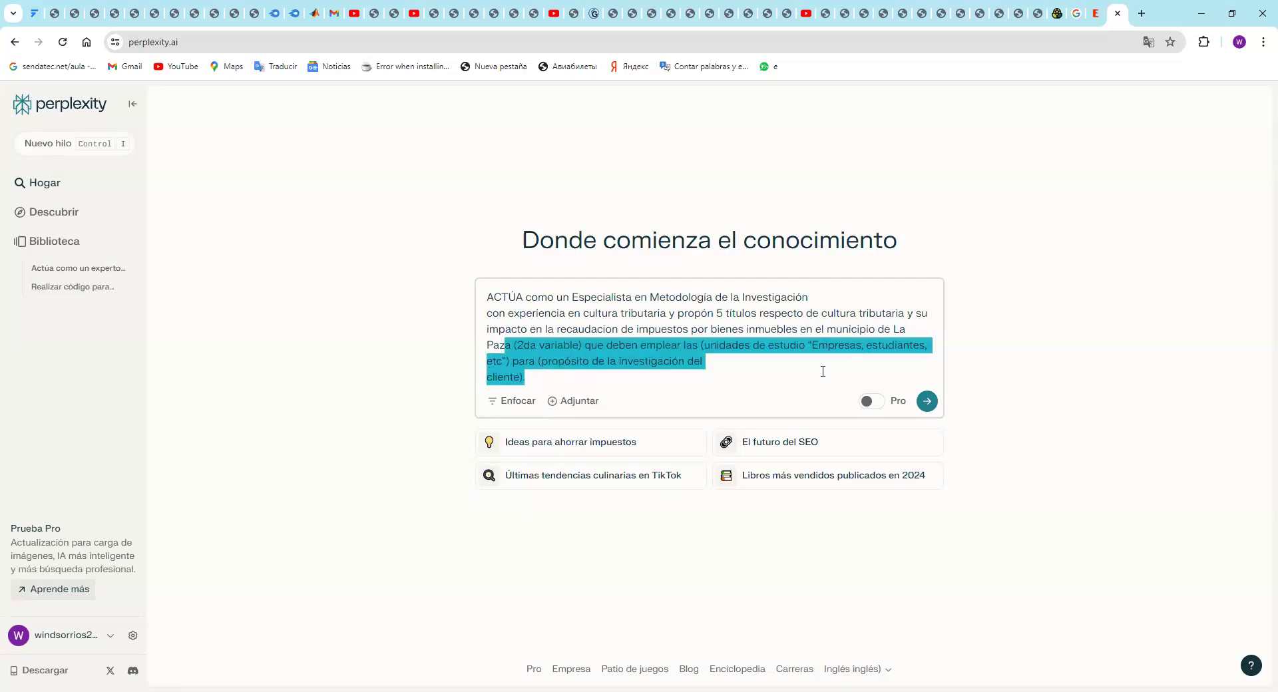
key("BackSpace")
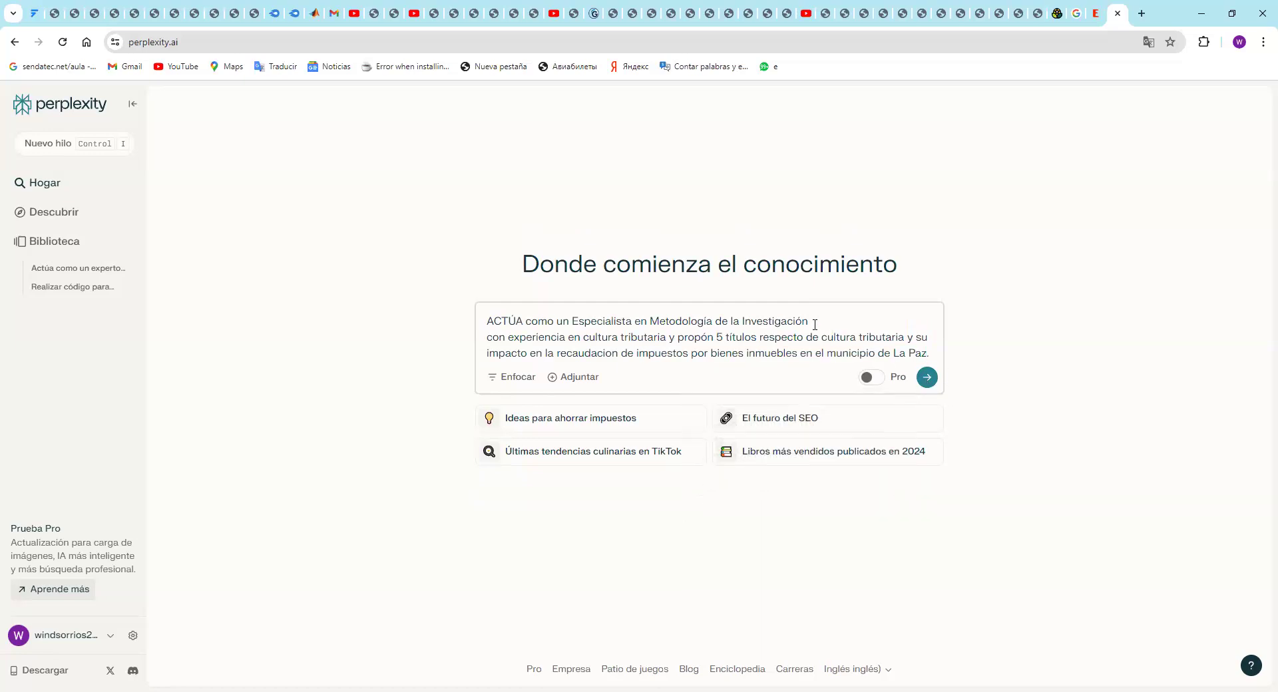
left_click(837, 328)
key("Delete")
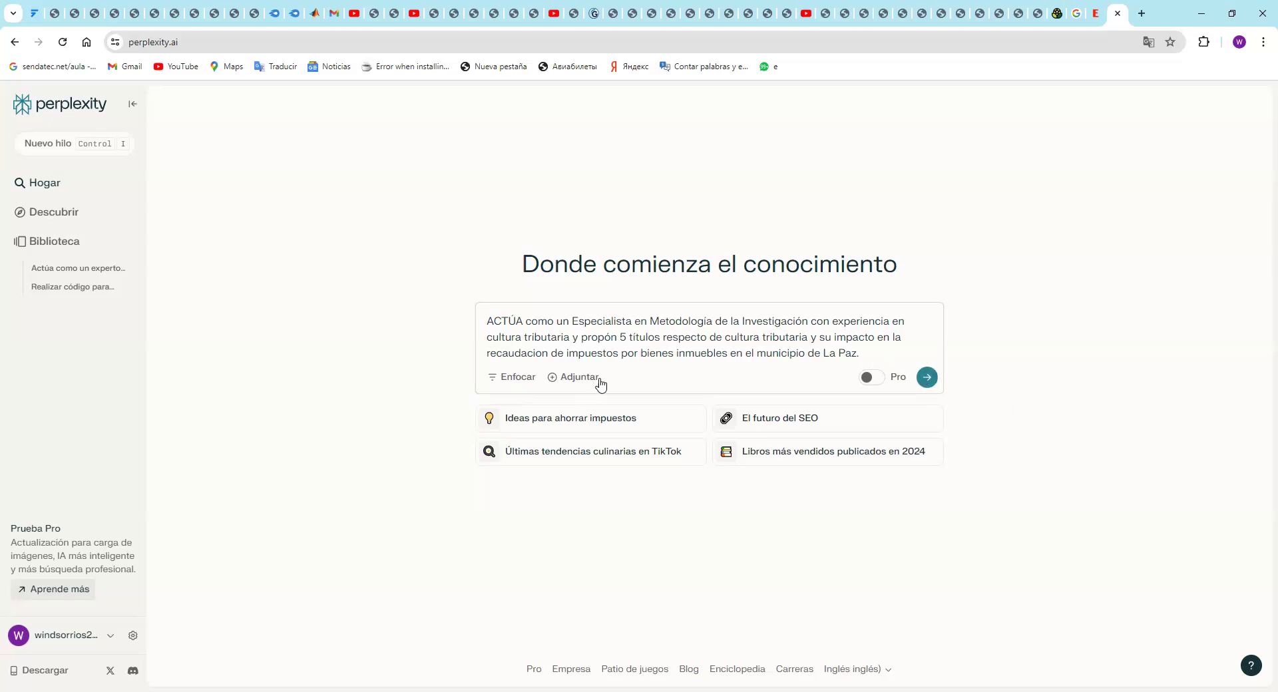
Turn on Pro search and submit the finished prompt
left_click(873, 354)
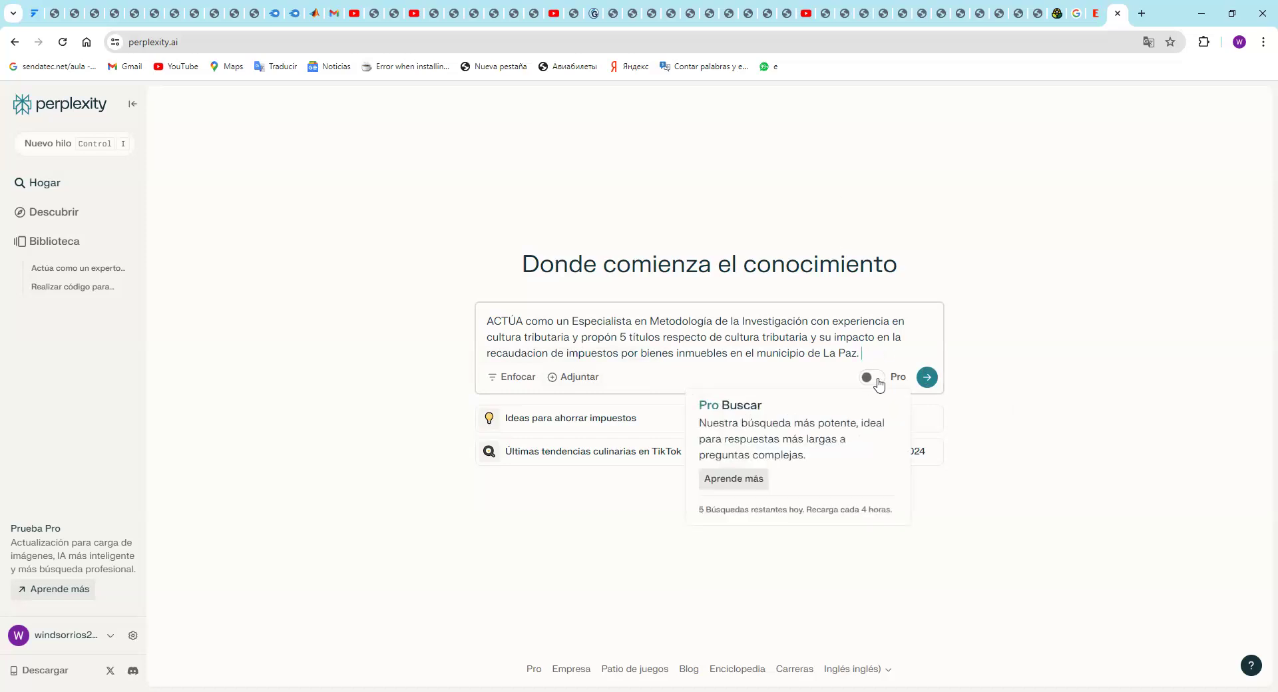
left_click(877, 379)
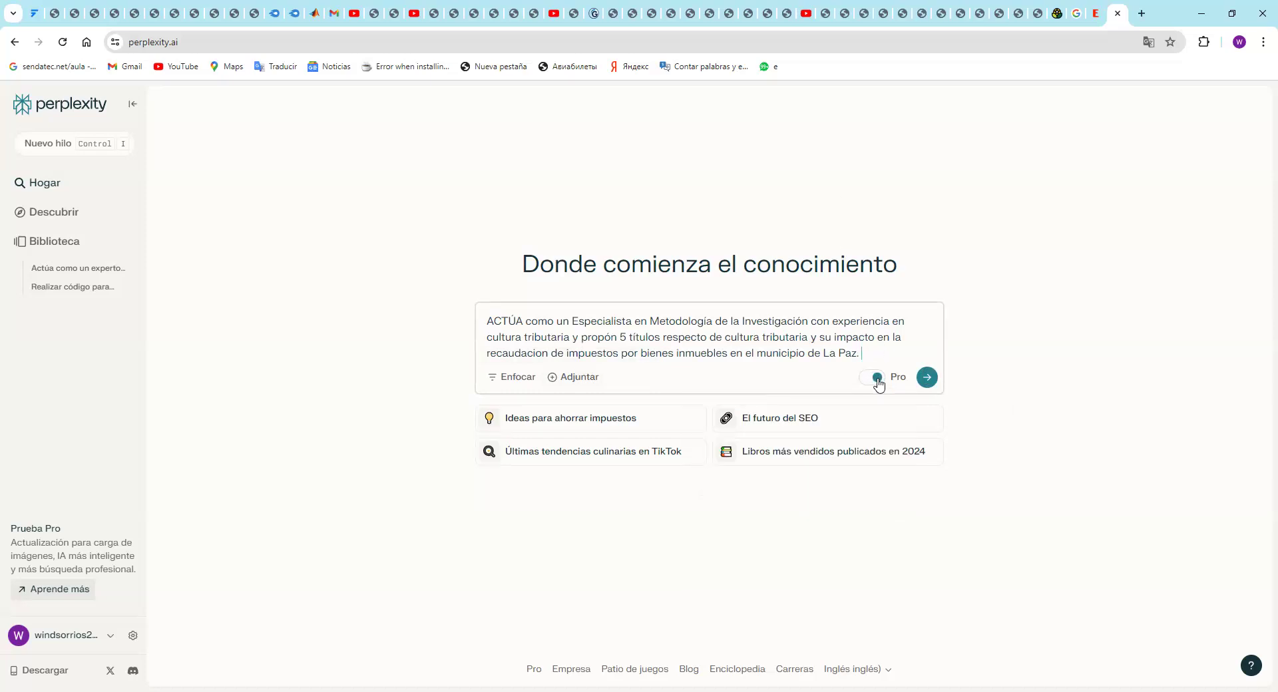
left_click(927, 378)
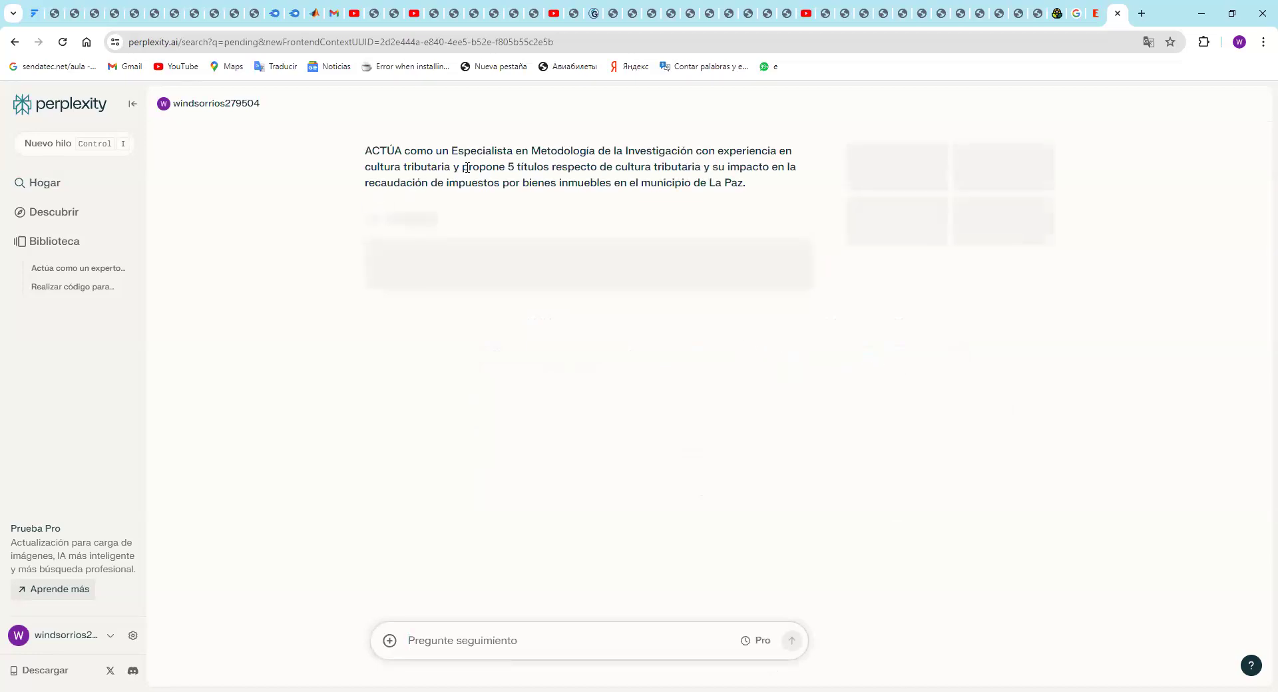
Copy the submitted prompt from the thread heading and paste it into the follow-up question box
left_click_drag(365, 151, 753, 182)
key("ctrl+c")
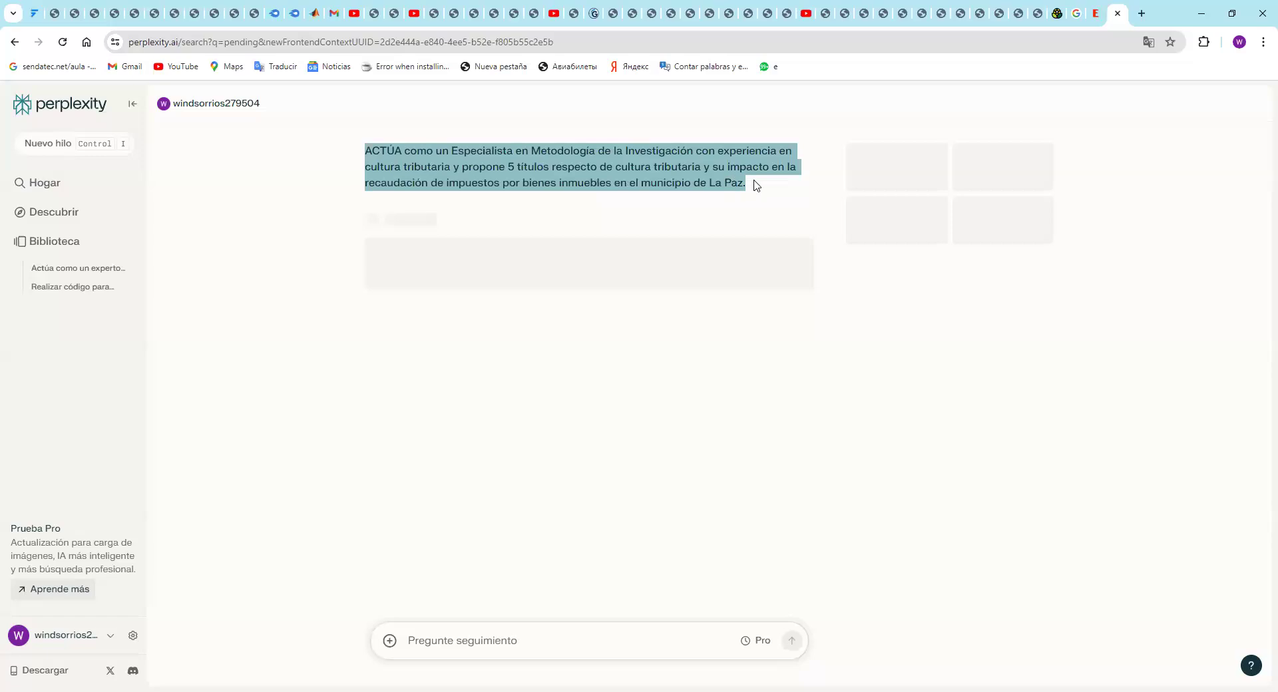
right_click(590, 168)
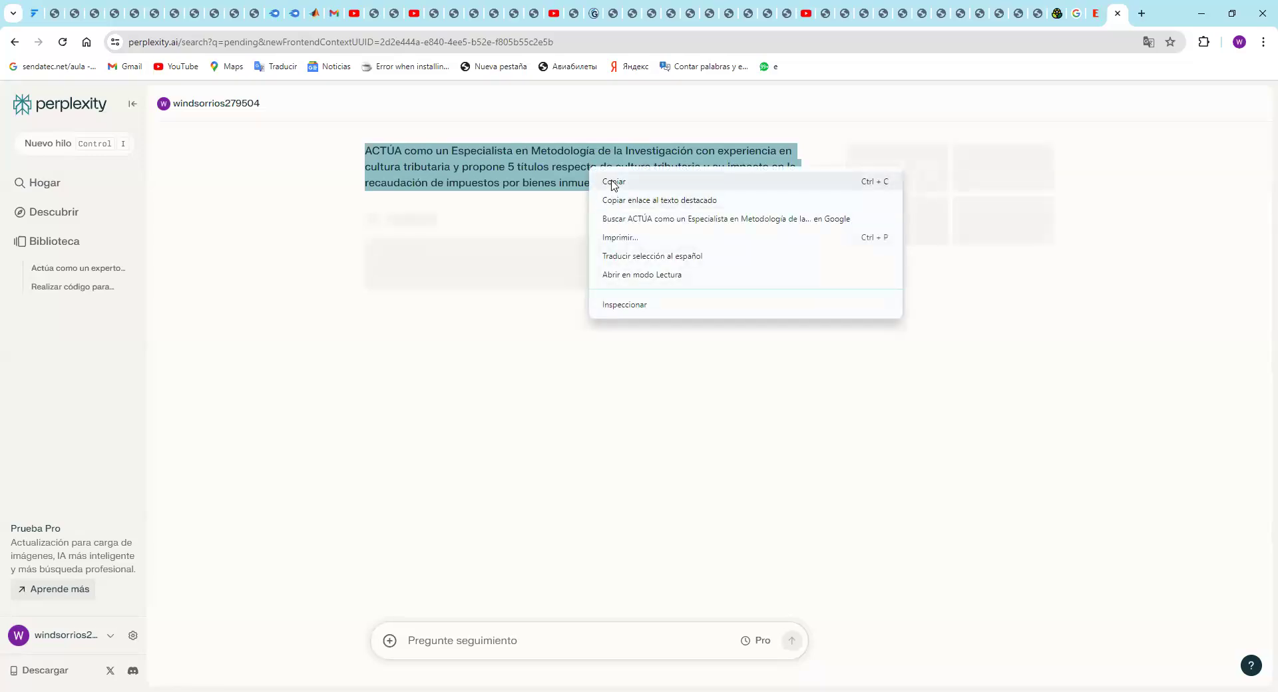
left_click(613, 184)
left_click(414, 641)
right_click(414, 641)
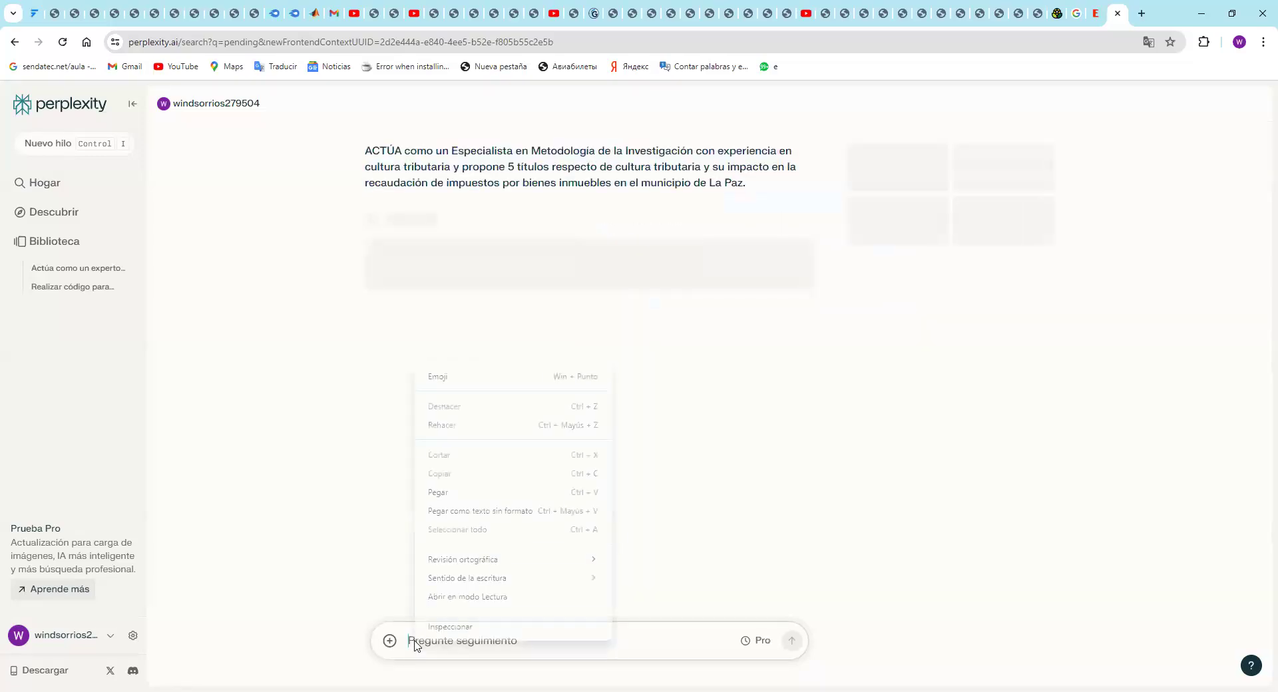
left_click(452, 493)
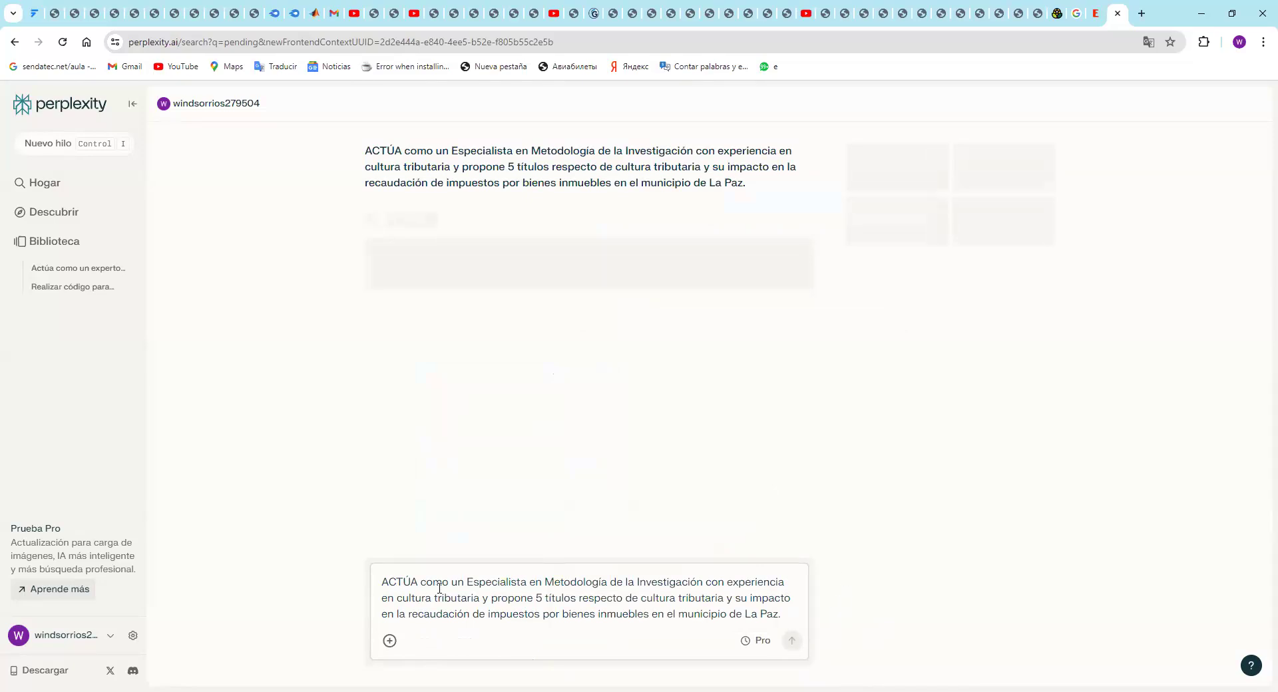
Copy the full prompt text from the follow-up question box
left_click_drag(384, 583, 789, 613)
key("ctrl+c")
right_click(621, 604)
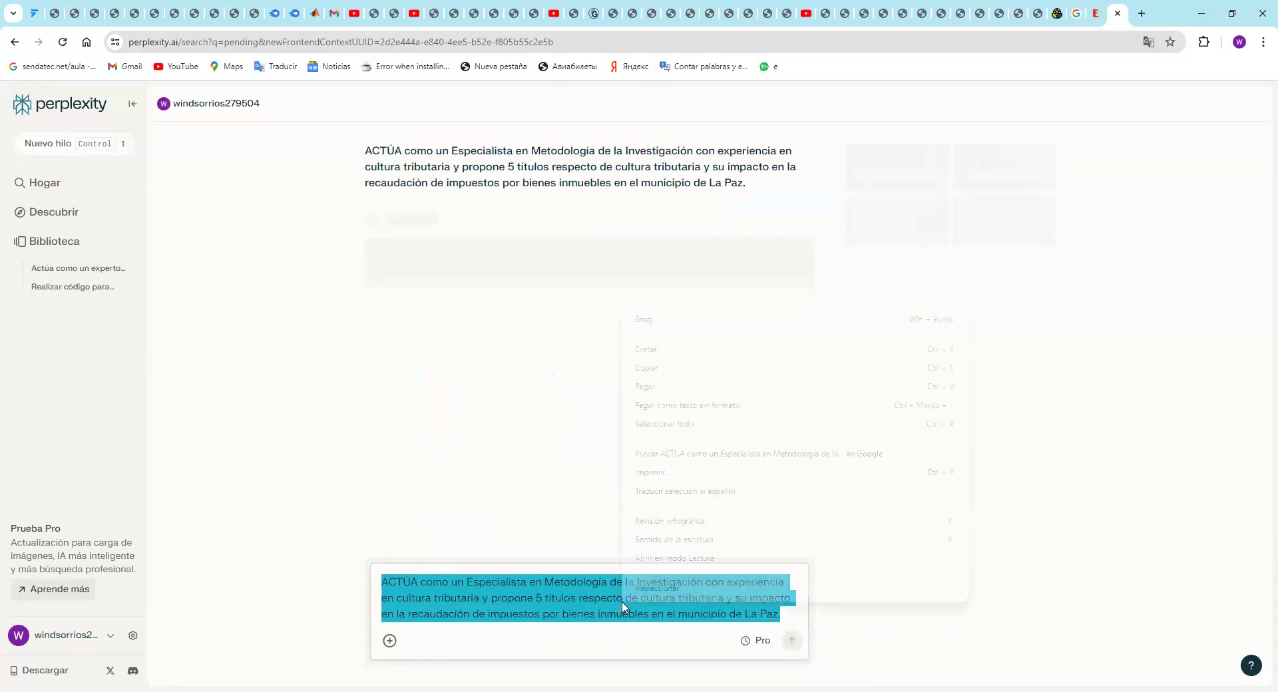
left_click(697, 370)
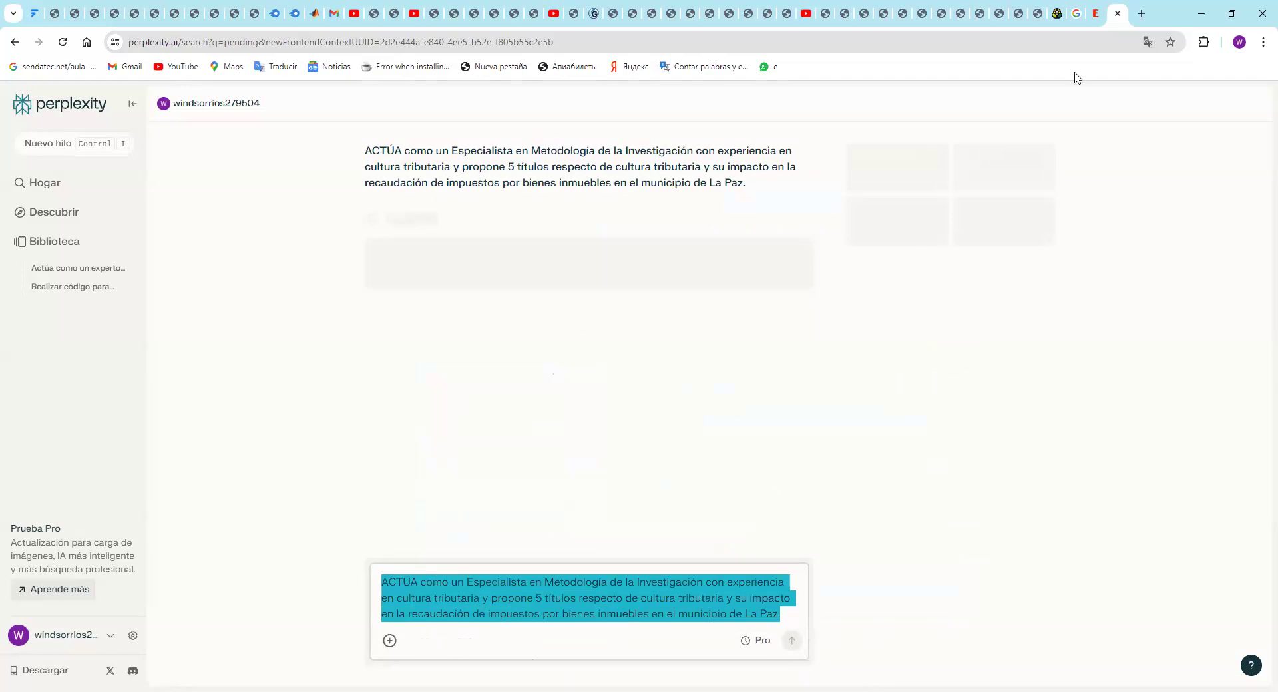
Search Google for "chat gpt 4o" in a new tab and open ChatGPT through OpenAI's Hello GPT-4o page
left_click(1142, 13)
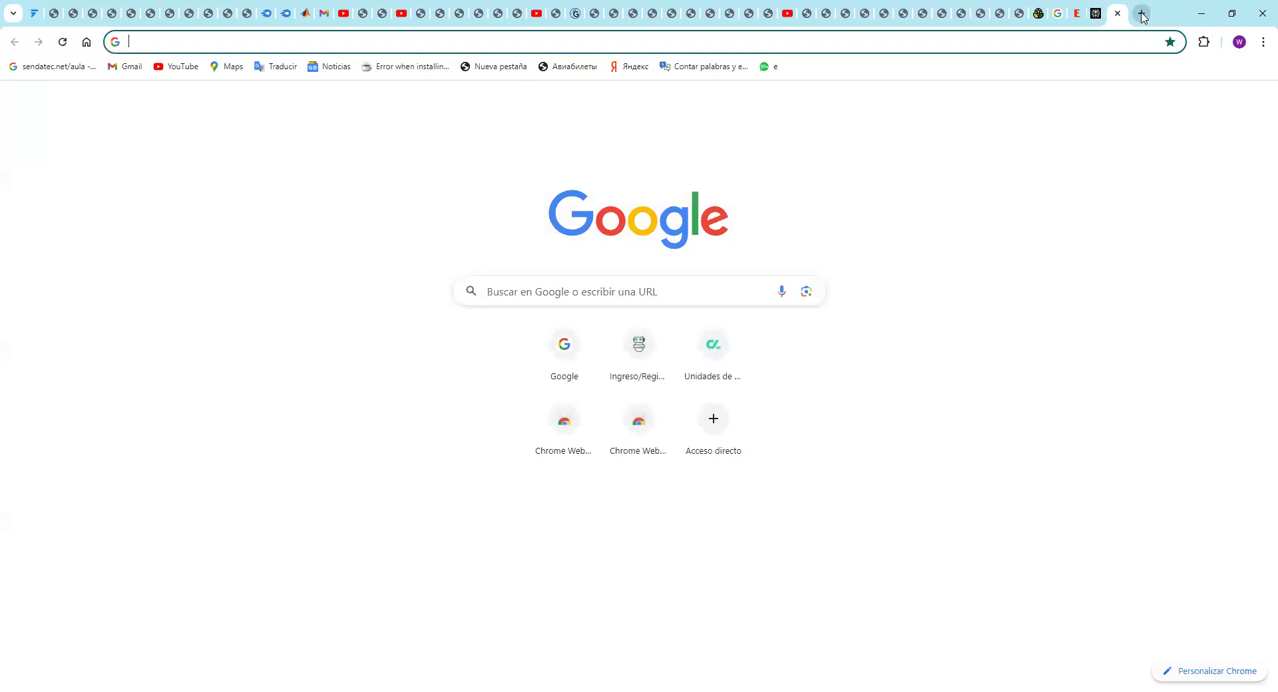
left_click(560, 350)
left_click(528, 346)
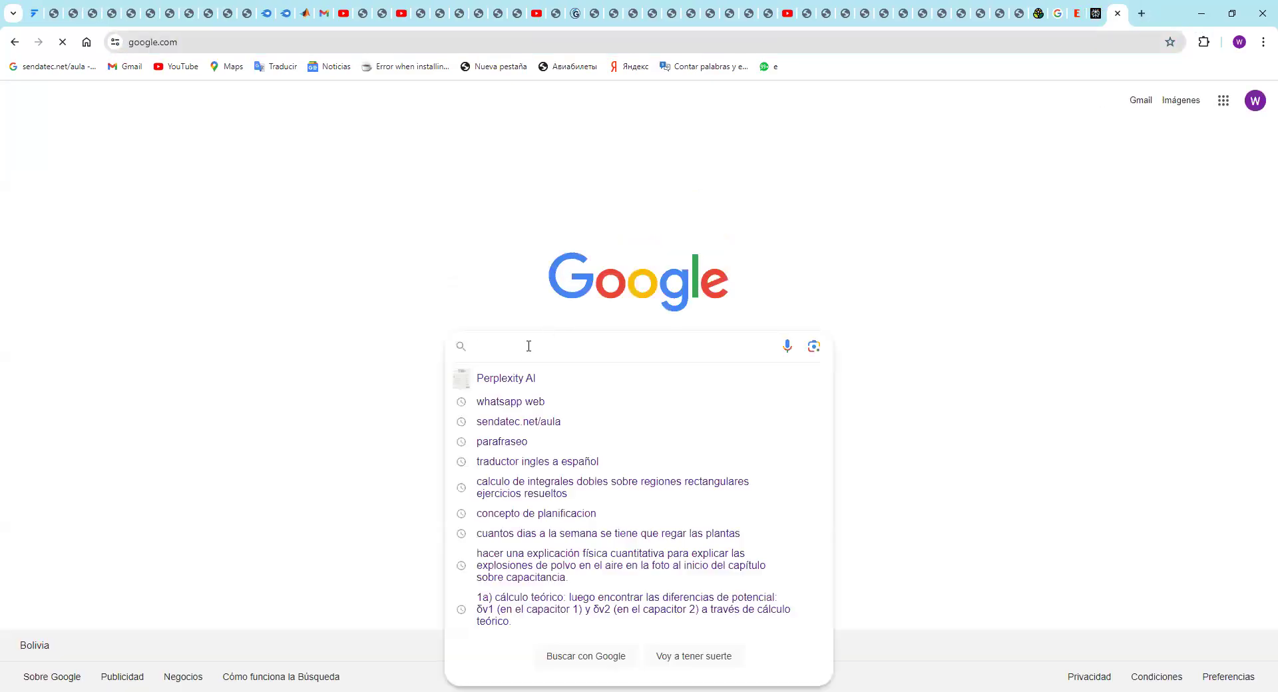
type("chat")
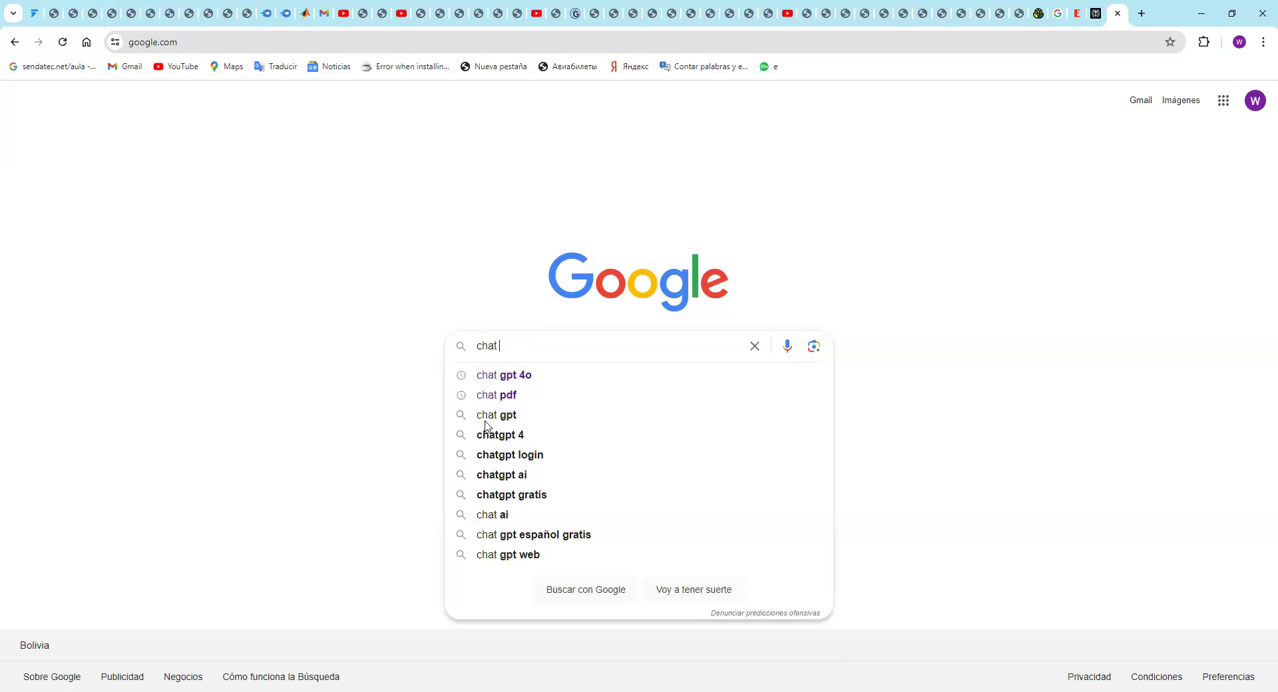
left_click(520, 374)
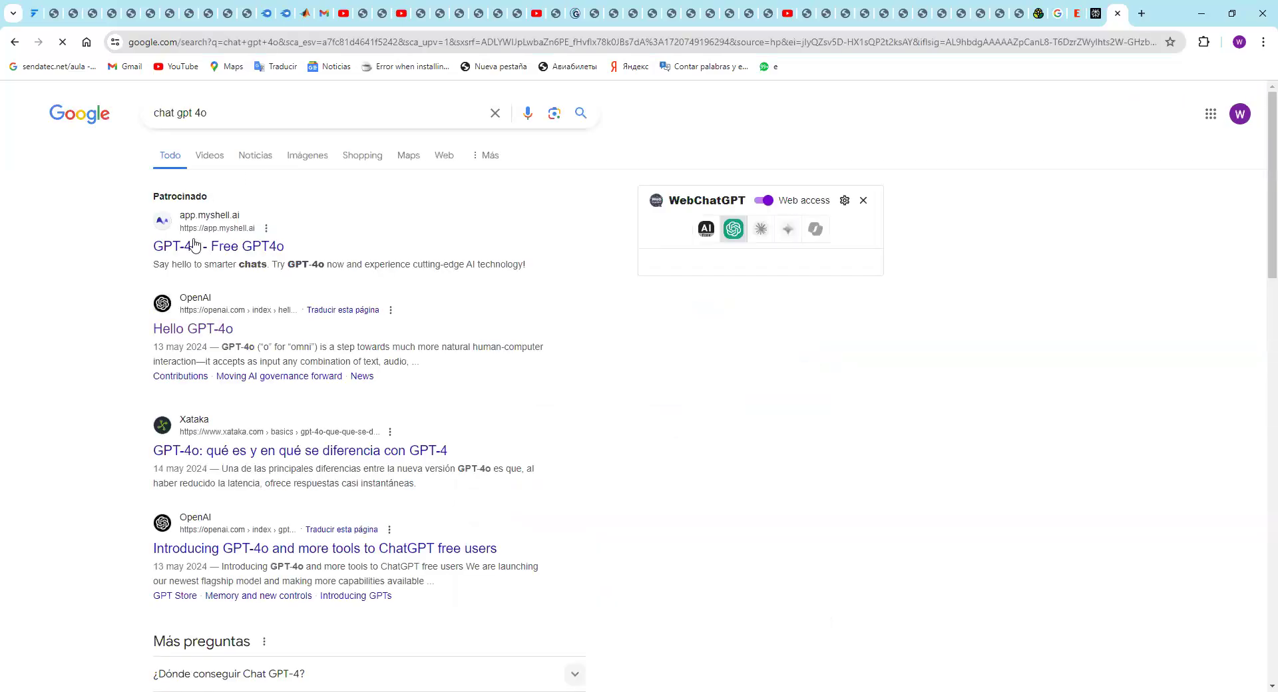
left_click(535, 330)
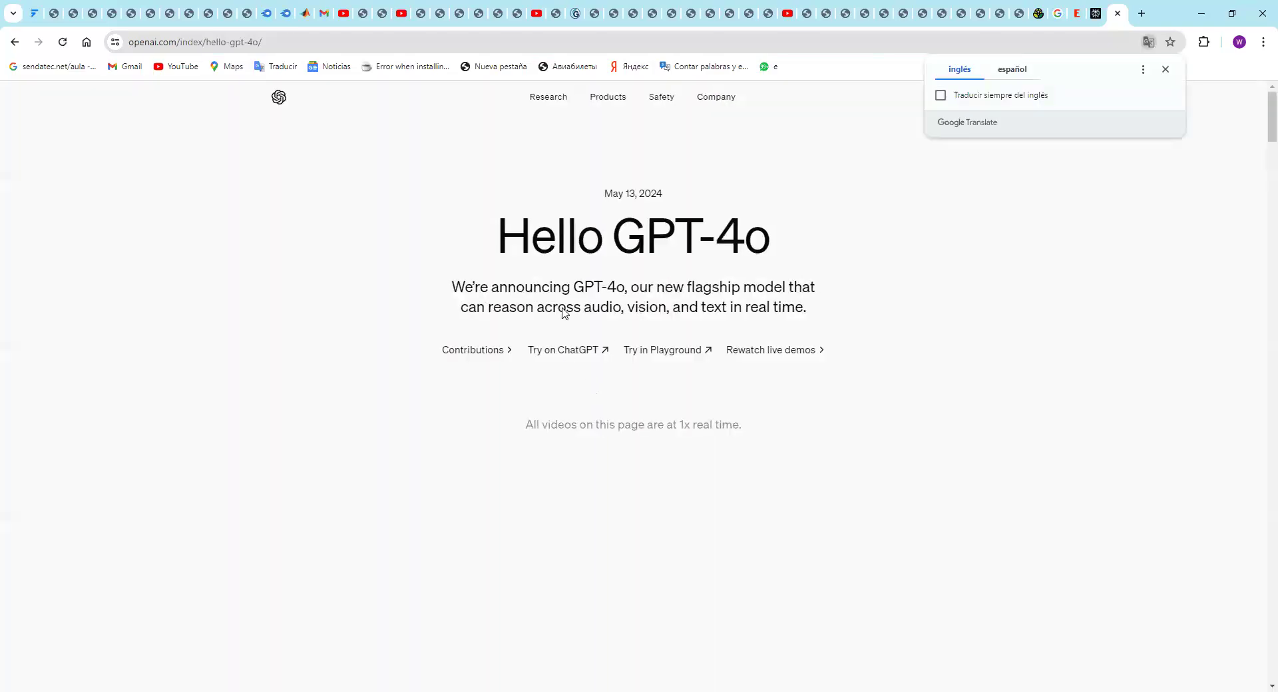
left_click(558, 354)
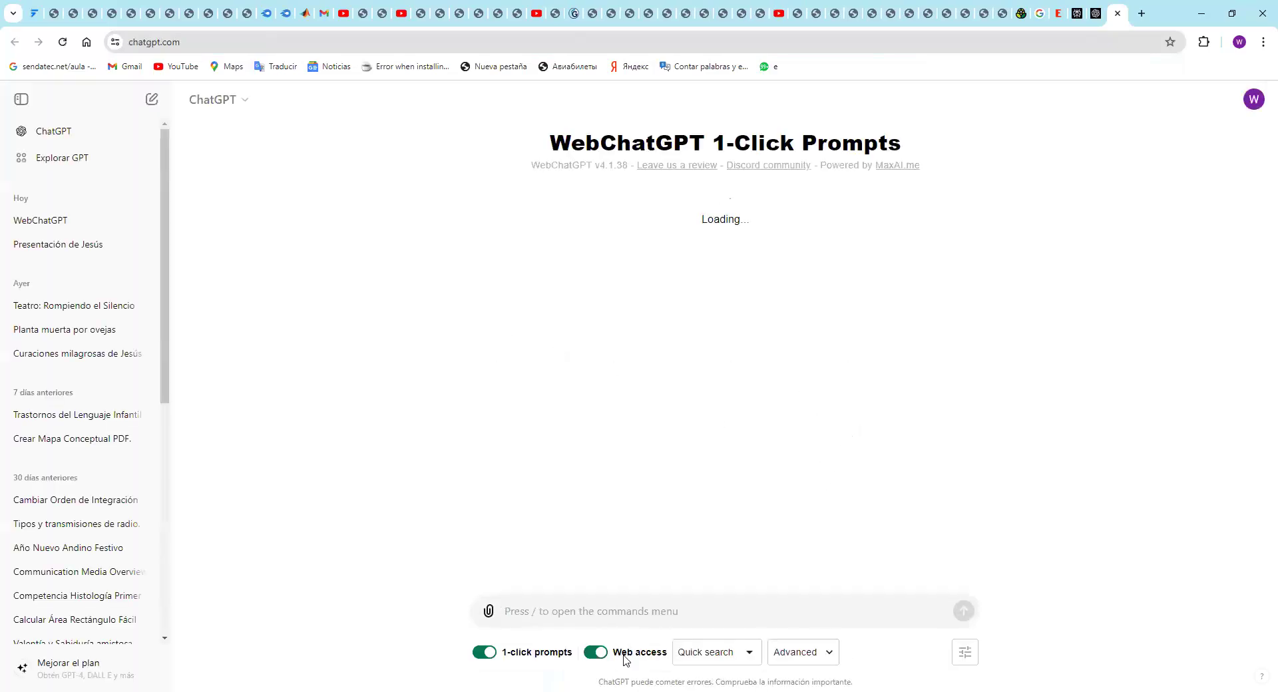
Paste the copied research-title prompt into the ChatGPT message box and send it
right_click(508, 613)
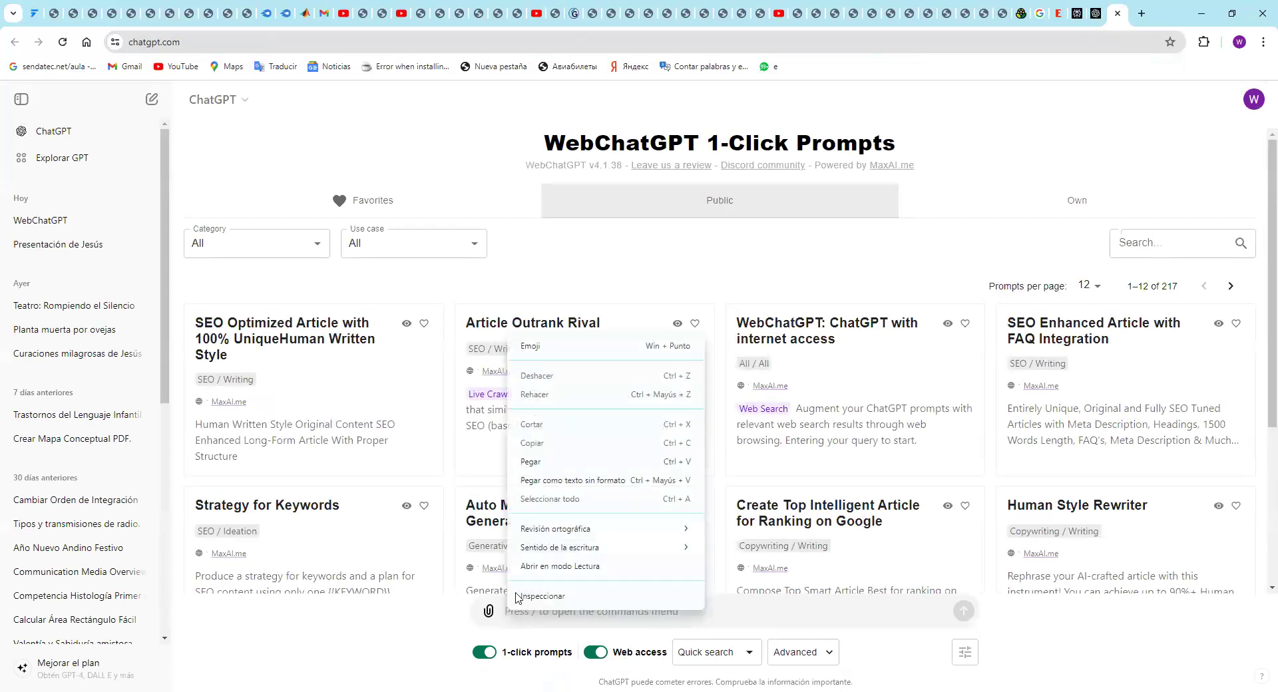
left_click(549, 462)
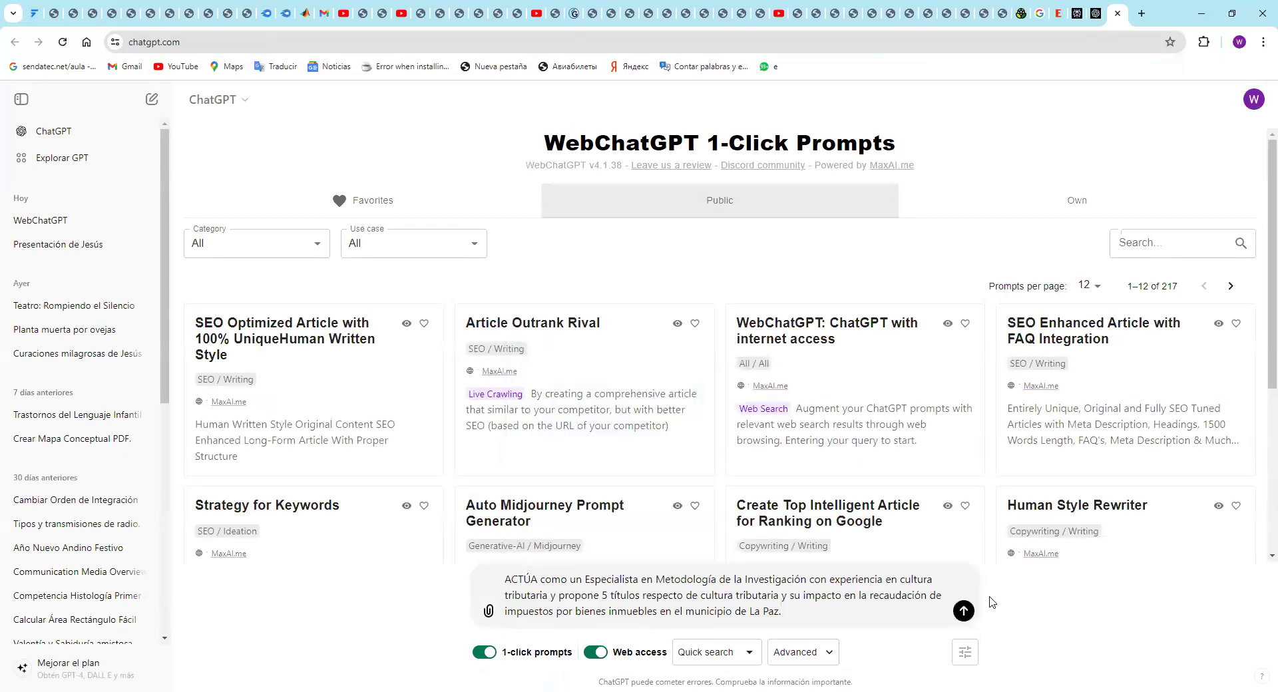
left_click(963, 610)
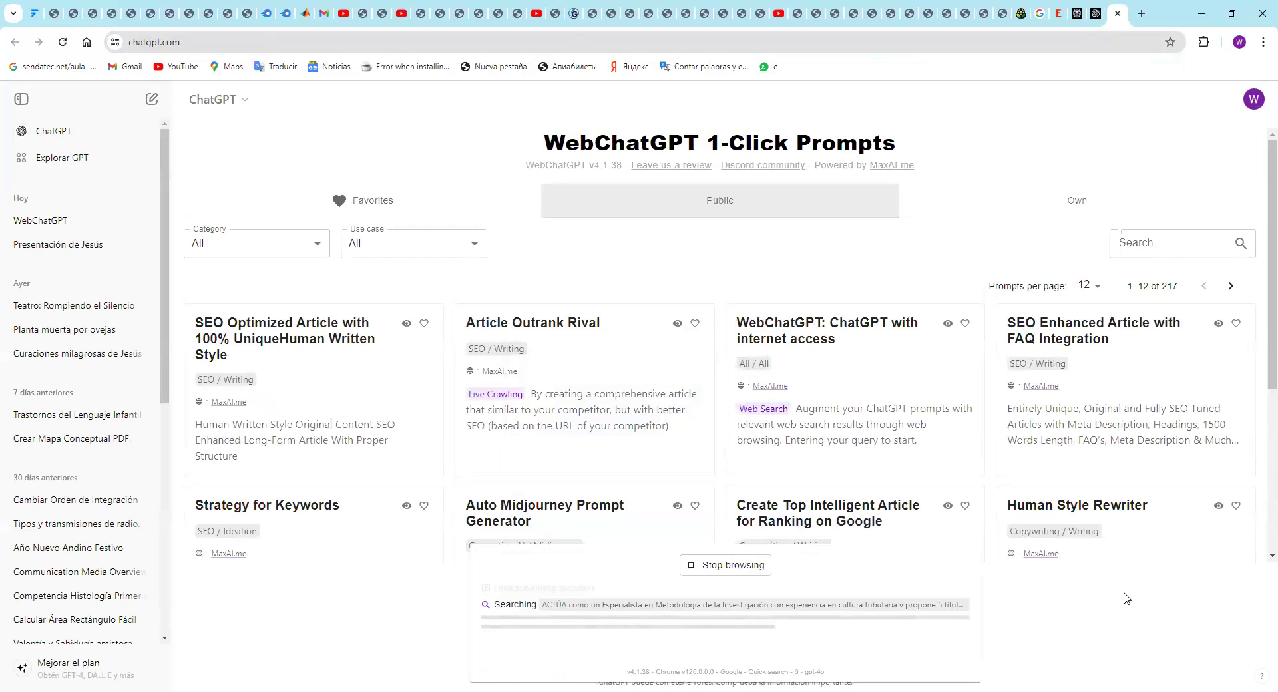